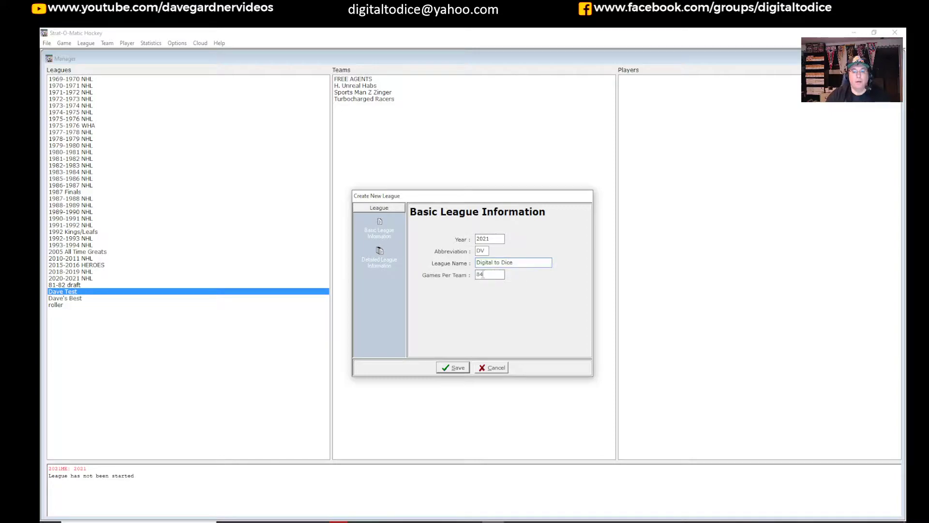
- Finish entering the games per team and save the new Digital to Dice league
type("2")
left_click(454, 368)
left_click(473, 301)
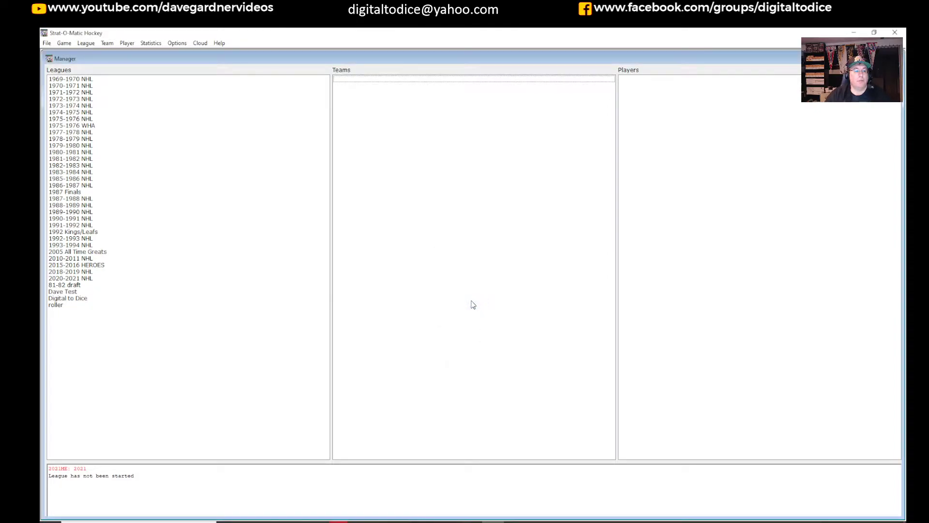
- Add and save a conference named "Digital to Dice" in the team structure of the Digital to Dice league
left_click(80, 299)
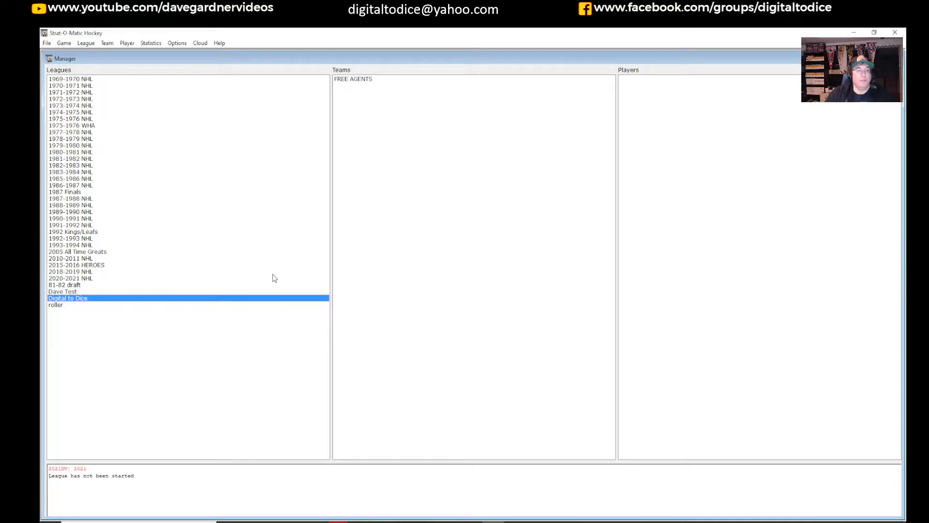
left_click(110, 46)
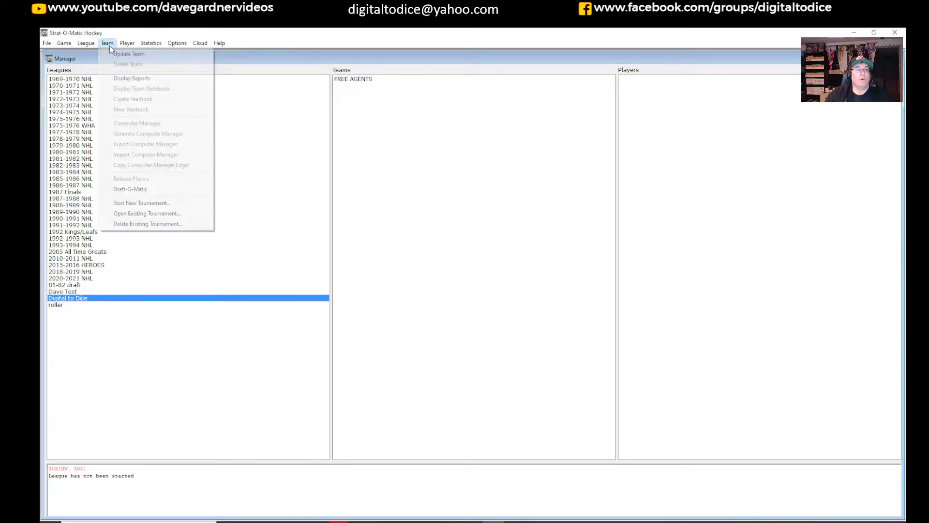
left_click(117, 54)
left_click(559, 216)
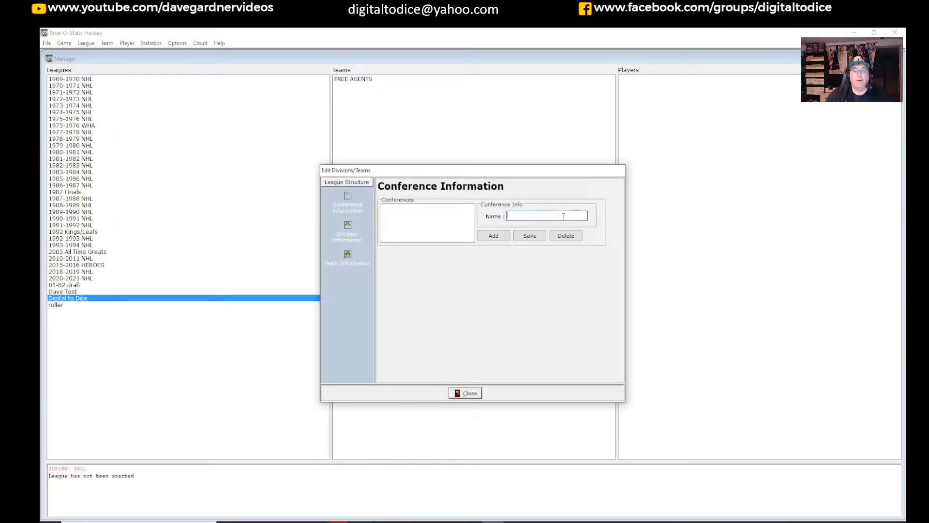
type("Digital to Dice")
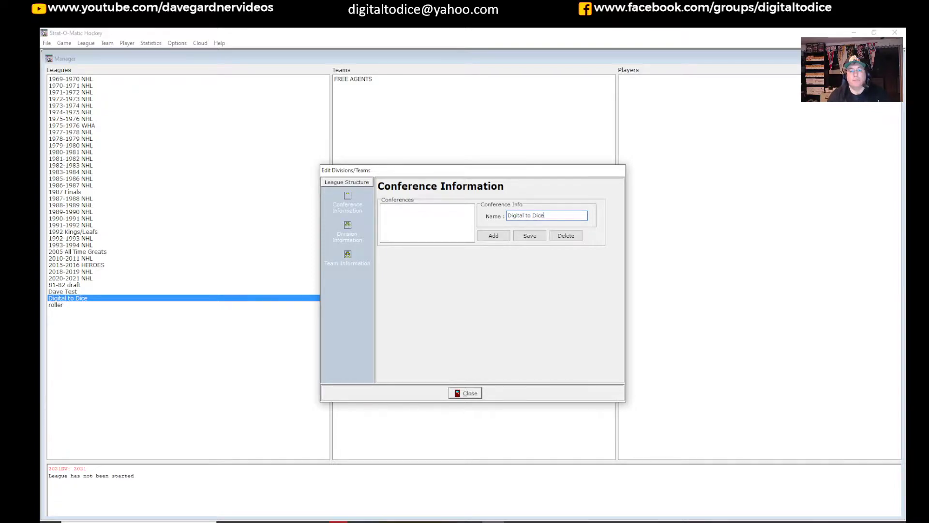
left_click(495, 235)
left_click(529, 235)
- Add and save a division named "Pineapple Pizza" in the Digital to Dice conference
left_click(347, 227)
left_click(549, 215)
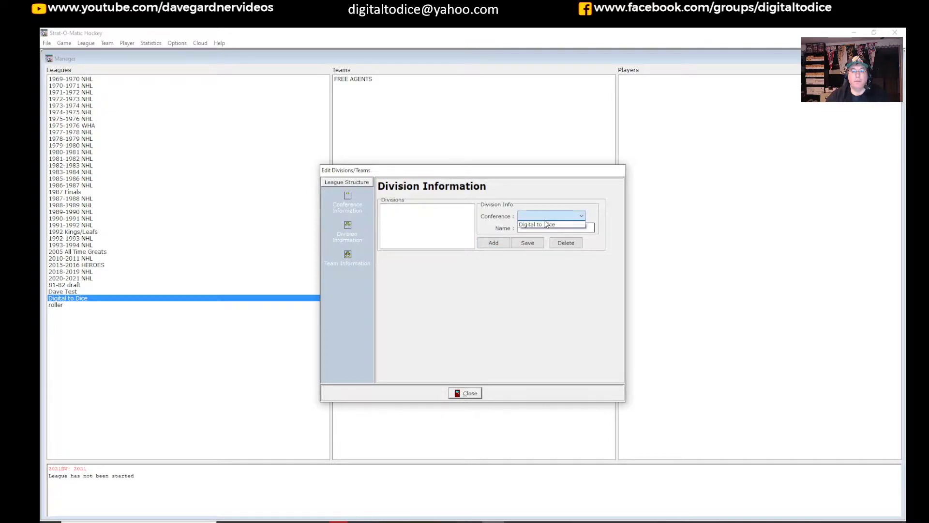
left_click(547, 224)
left_click(554, 228)
type("Pineapple P")
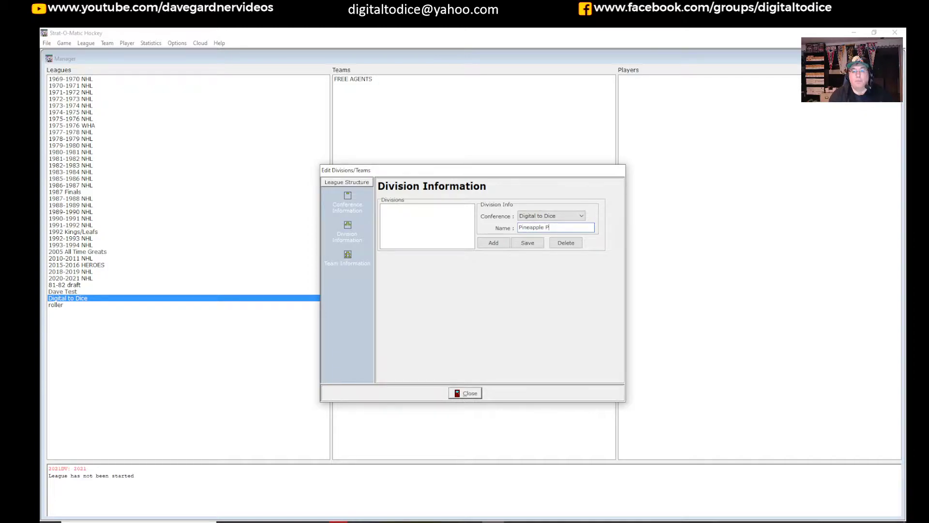
left_click(493, 243)
left_click(528, 245)
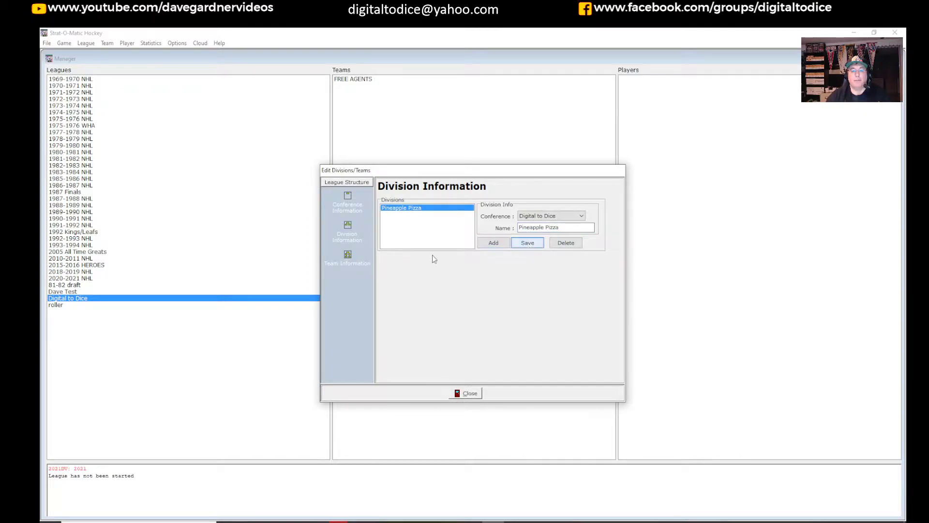
- Add a team to the Pineapple Pizza division with city Boston, name Best and abbreviation BOS
left_click(347, 255)
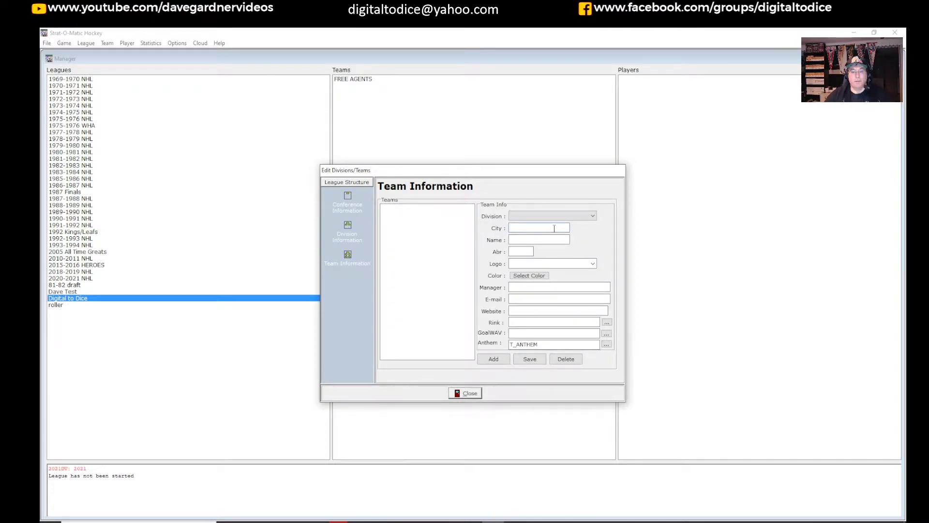
left_click(553, 213)
left_click(551, 224)
type("Boston")
left_click(522, 251)
type("BOS")
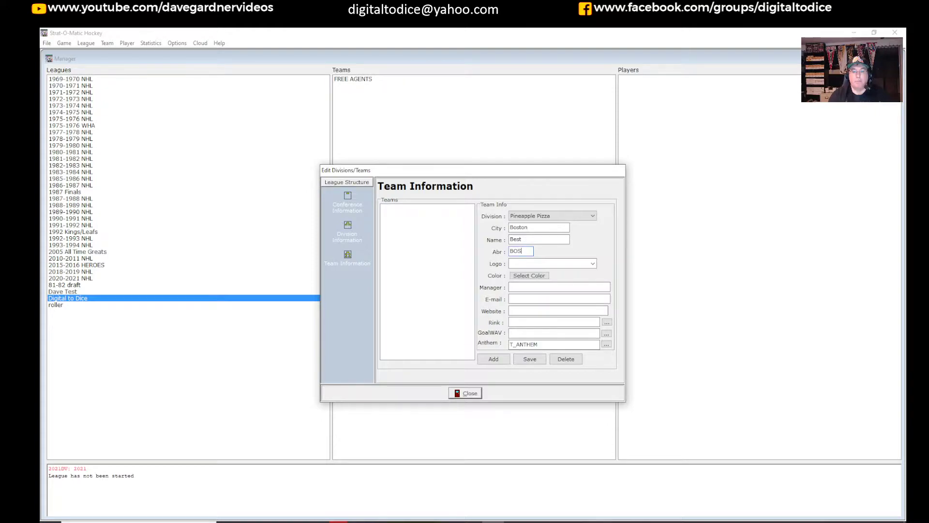
left_click(493, 361)
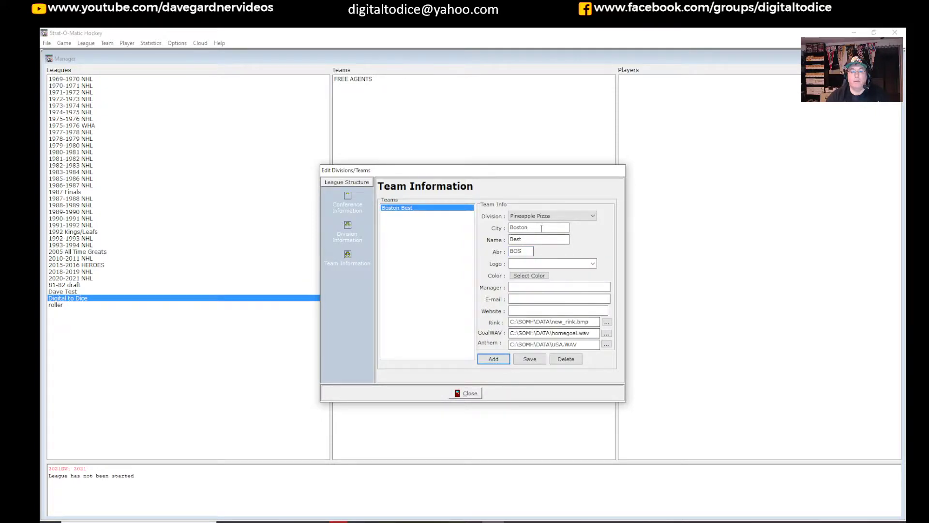
- Add a second team with city Montreal, name Maroons and abbreviation MON
type("Montreal")
key("Tab")
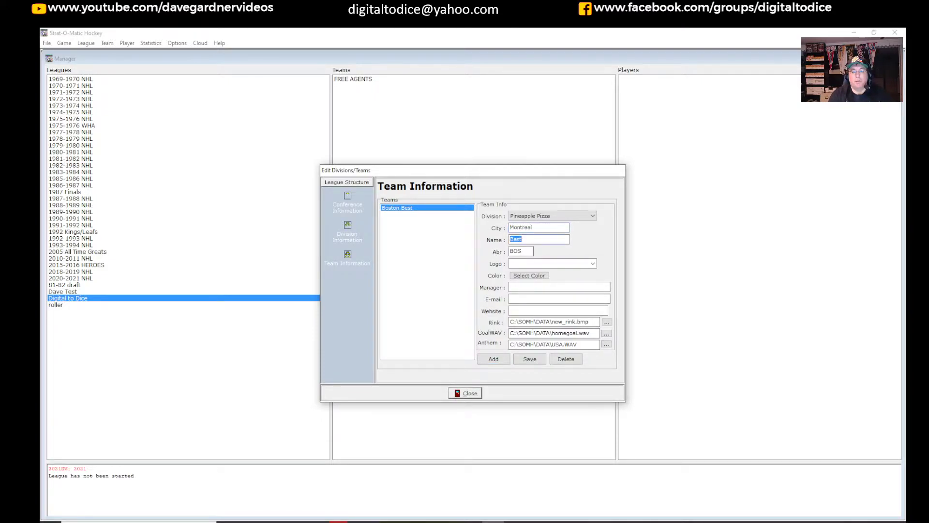
type("Maroons")
key("Tab")
type("M")
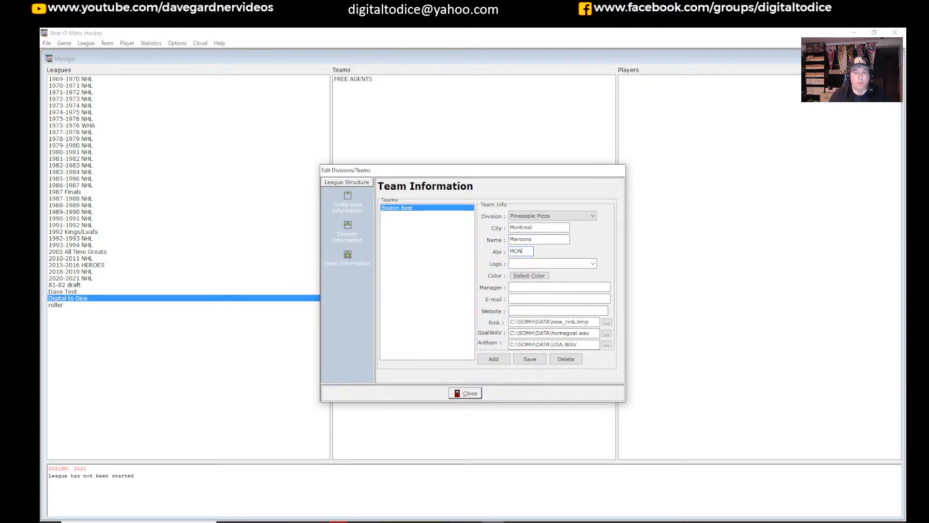
left_click(492, 360)
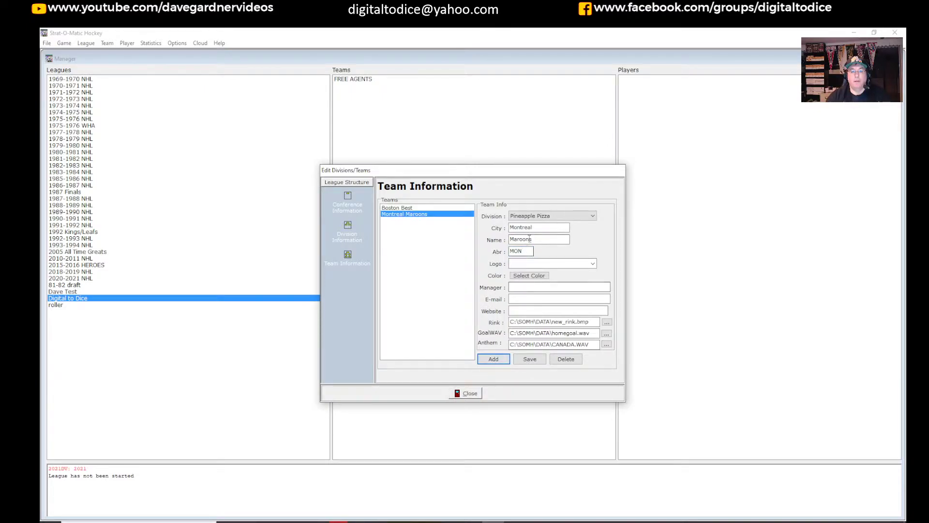
- Add and save a third team with city Detroit, name Dudes and abbreviation DET, and close the team editor
key("Tab")
type("Detroi")
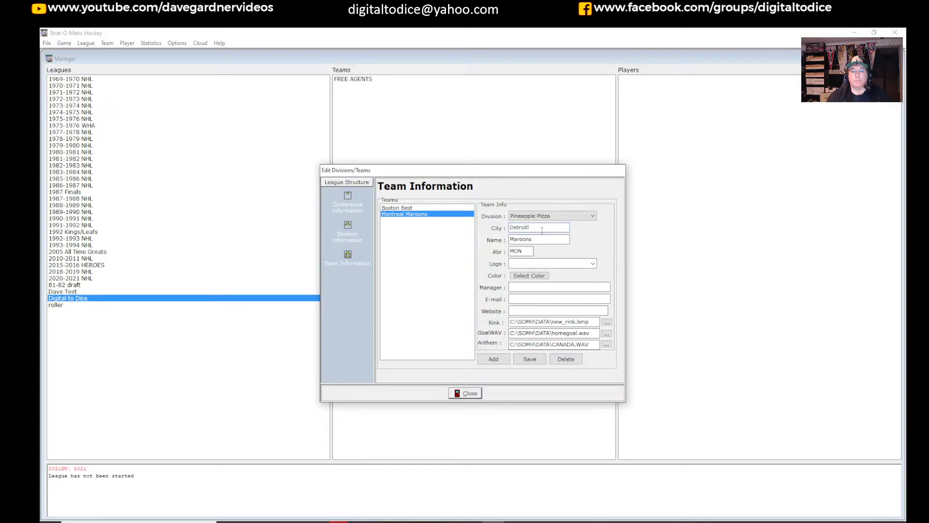
key("Tab")
type("Du")
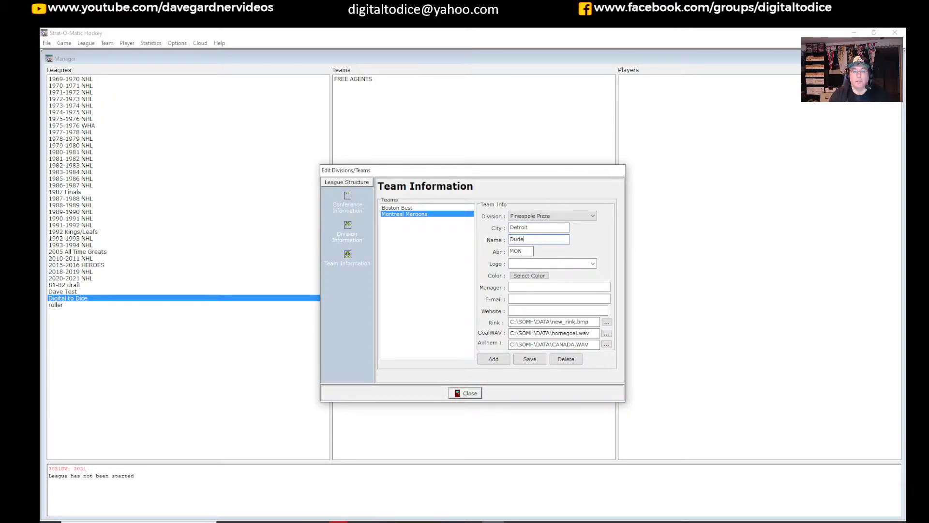
key("Tab")
type("DET")
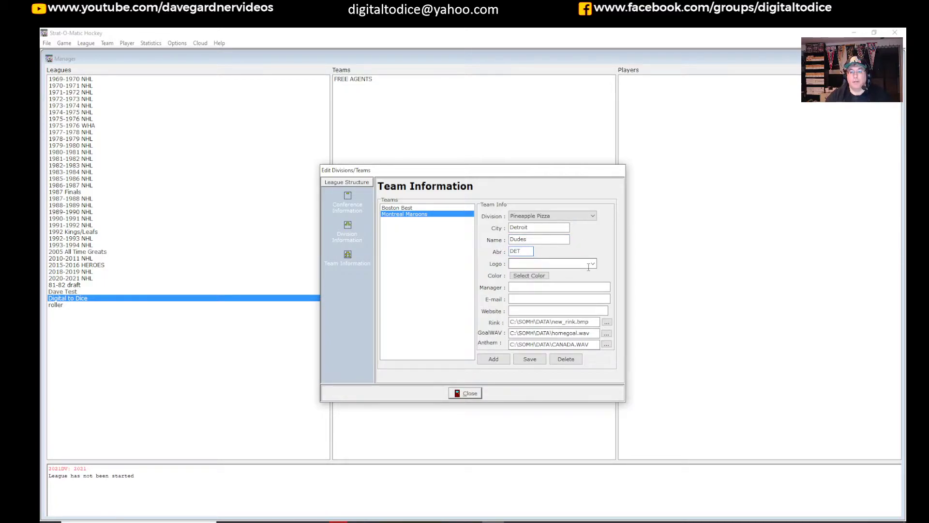
left_click(494, 359)
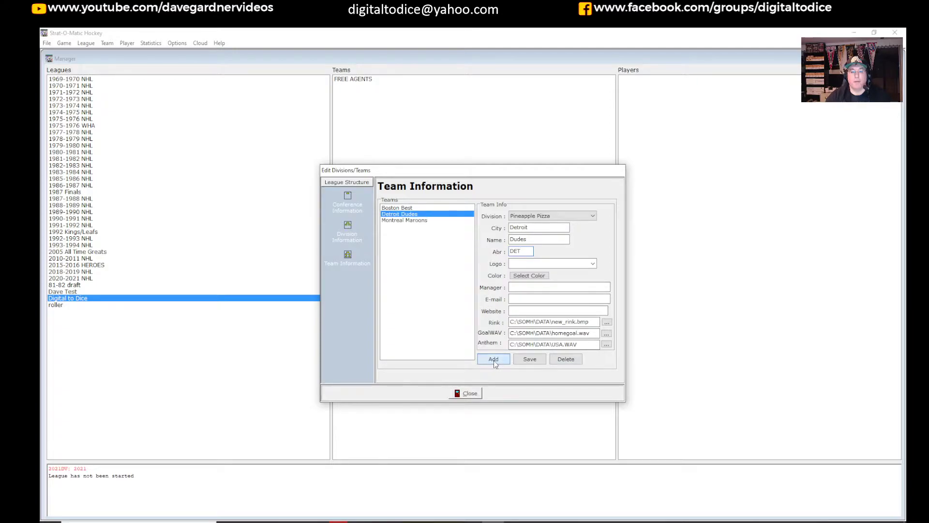
left_click(531, 361)
left_click(468, 392)
- Check the rosters of the free agents, Boston Best, Detroit Dudes and Montreal Maroons
left_click(361, 87)
left_click(362, 92)
left_click(363, 99)
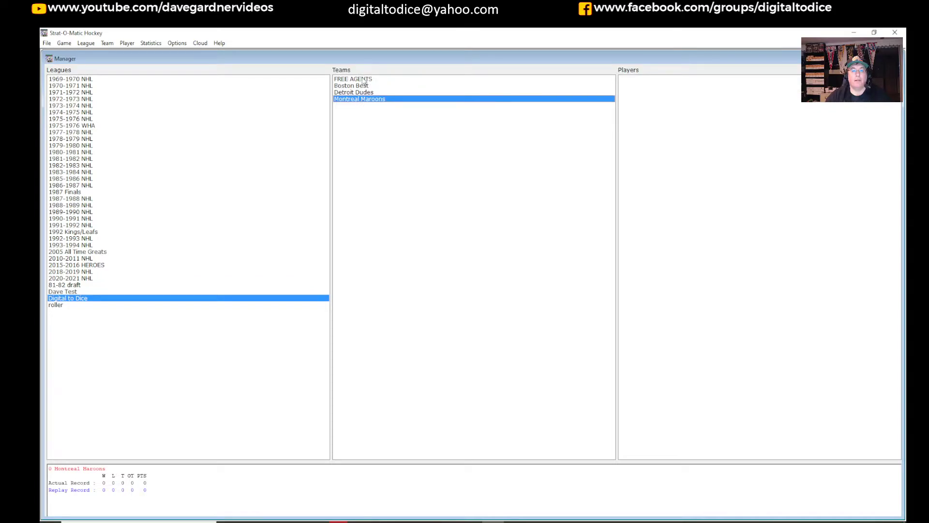
left_click(366, 79)
left_click(369, 86)
left_click(360, 92)
left_click(358, 100)
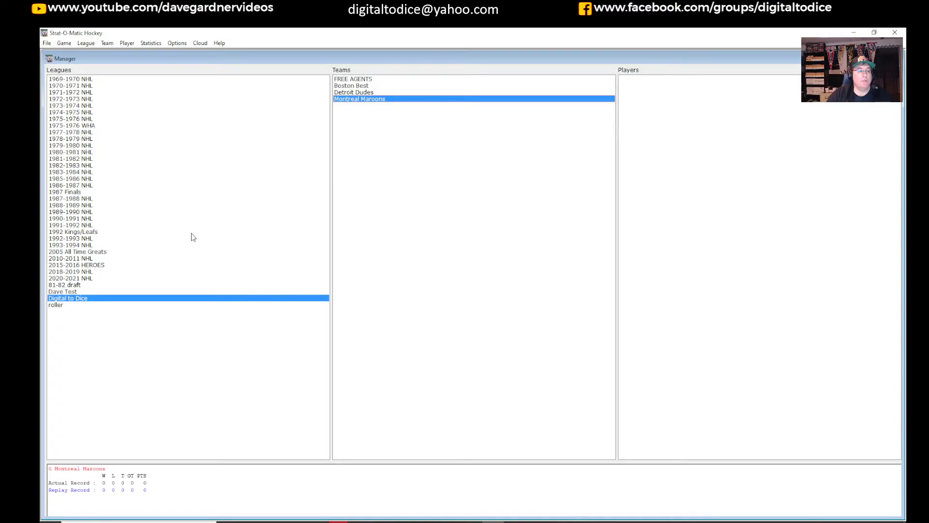
- Copy all players of the 1971-1972 NHL Boston team into the Digital to Dice league
left_click(79, 92)
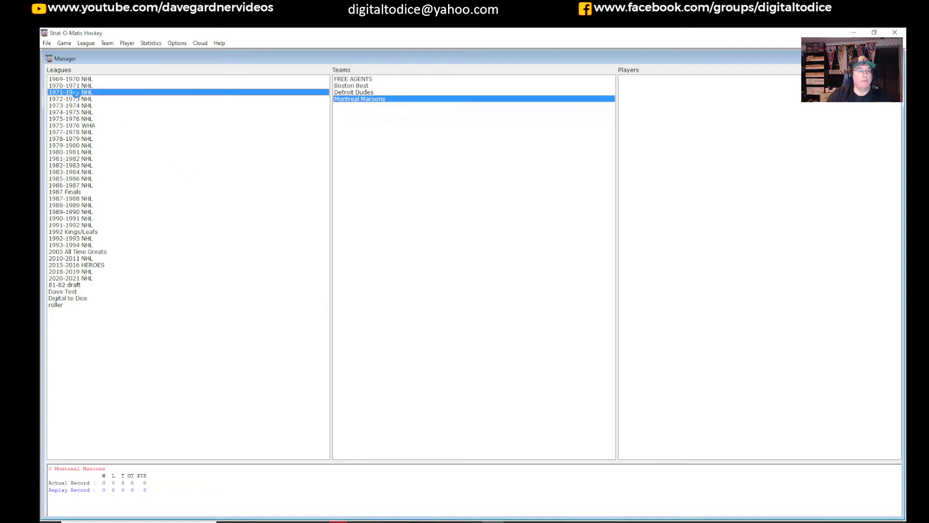
left_click(367, 85)
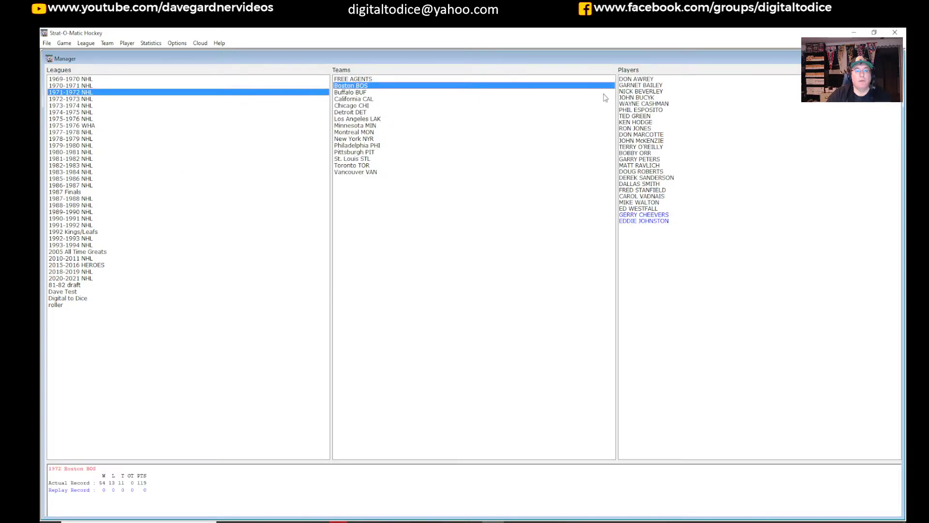
left_click(648, 79)
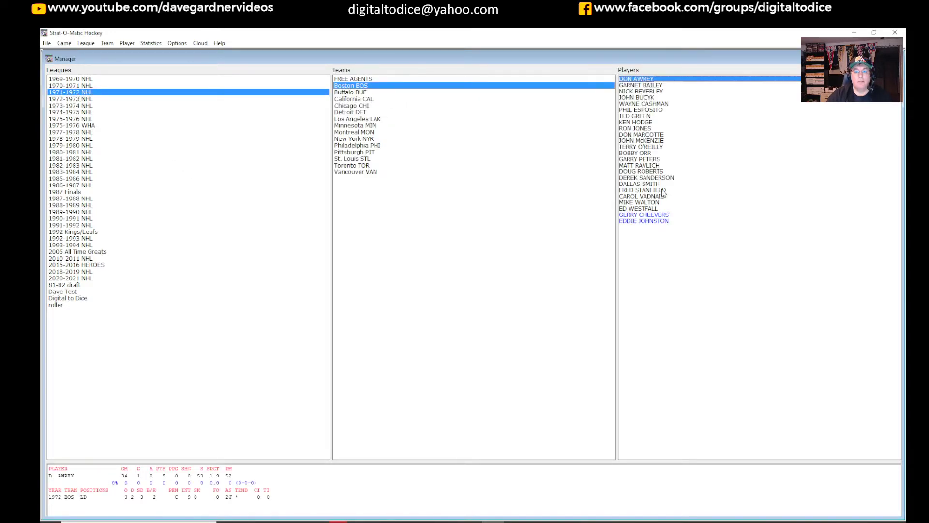
left_click(659, 222, "shift")
left_click_drag(656, 200, 122, 300)
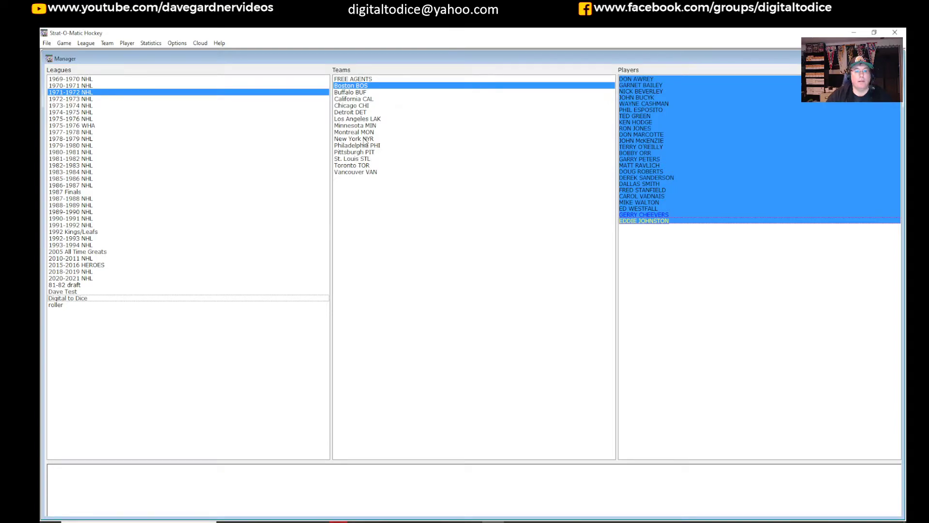
- Copy all players of the 1971-1972 NHL Montreal team into the Digital to Dice league
left_click(422, 132)
left_click(647, 80)
left_click(638, 233, "shift")
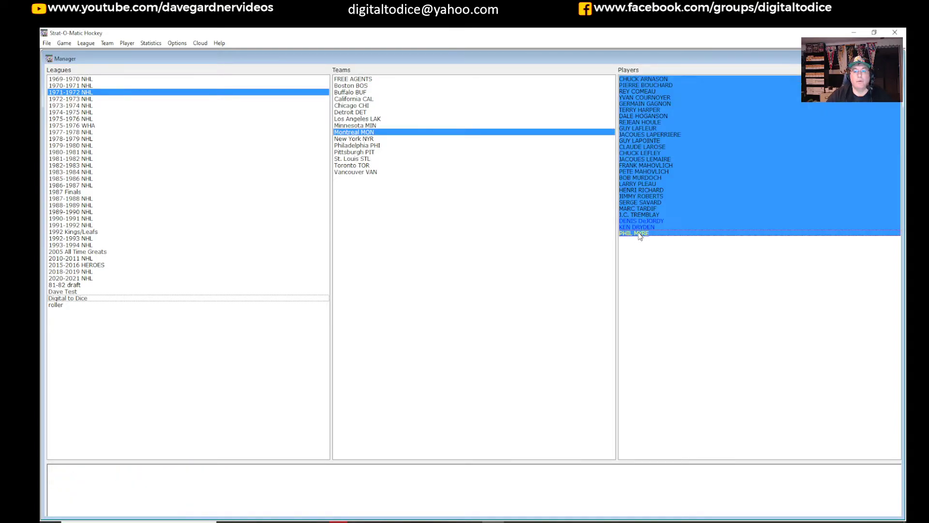
left_click_drag(649, 206, 117, 300)
- Copy all players of the 1971-1972 NHL Detroit team into the Digital to Dice league and select that league
left_click(362, 112)
left_click(653, 79)
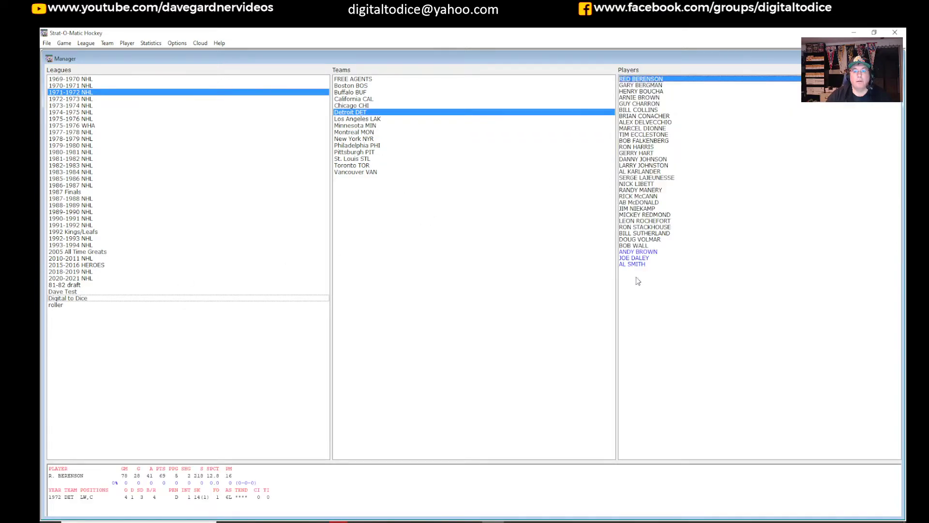
left_click(644, 264, "shift")
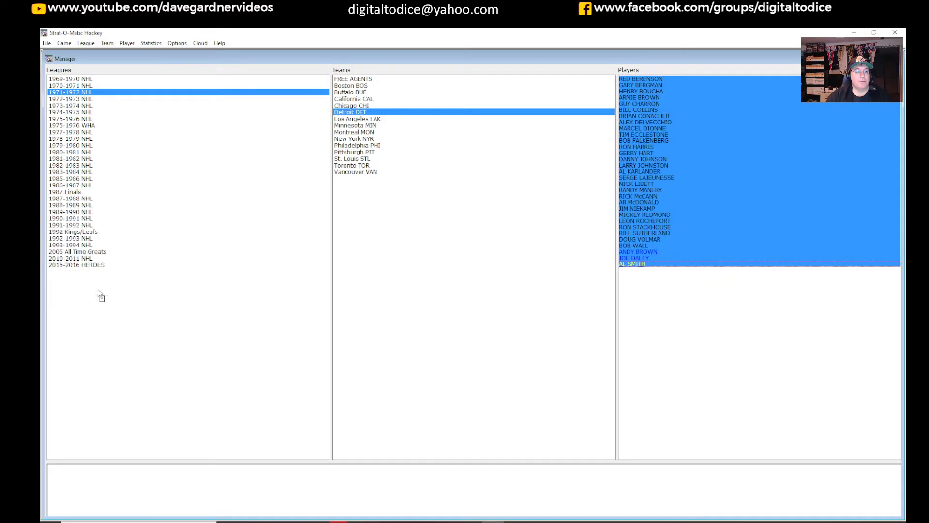
left_click(89, 299)
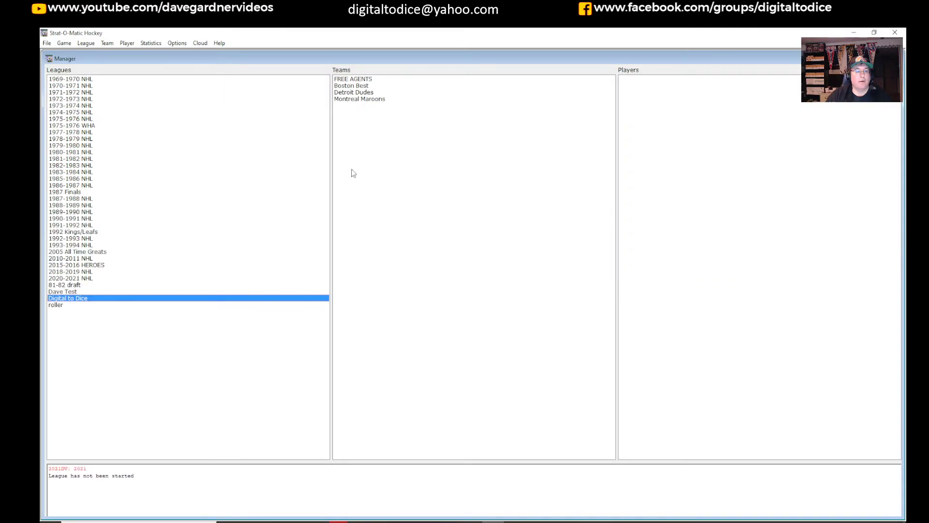
- Look through the full list of free agents in the Digital to Dice league
left_click(358, 79)
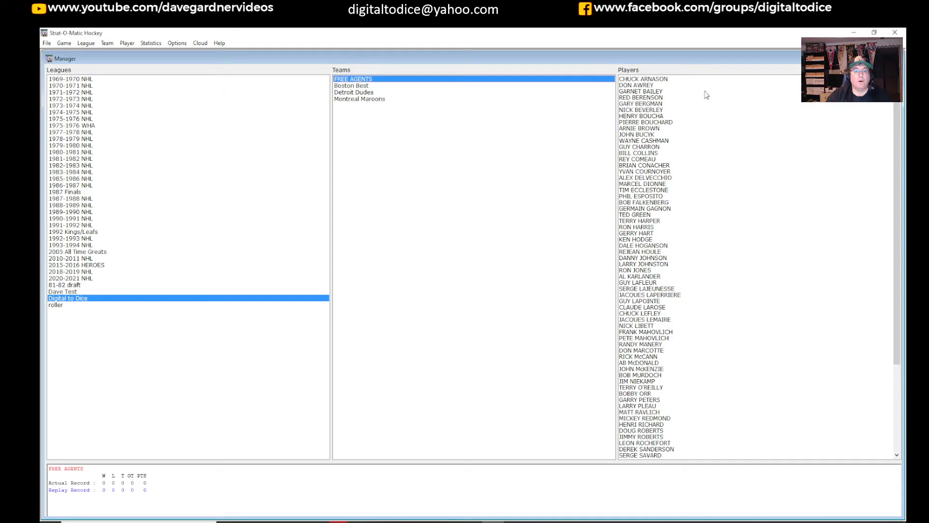
scroll(678, 293, "down", 6)
scroll(679, 295, "up", 6)
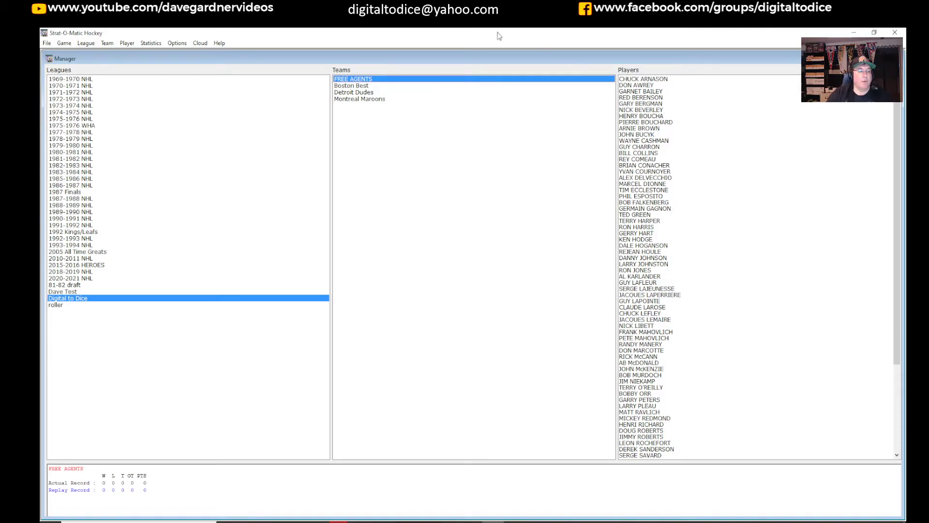
- Browse the rosters of the Beliveau, Bourque, Harvey and Hull teams in the 2005 All Time Greats league
left_click(88, 252)
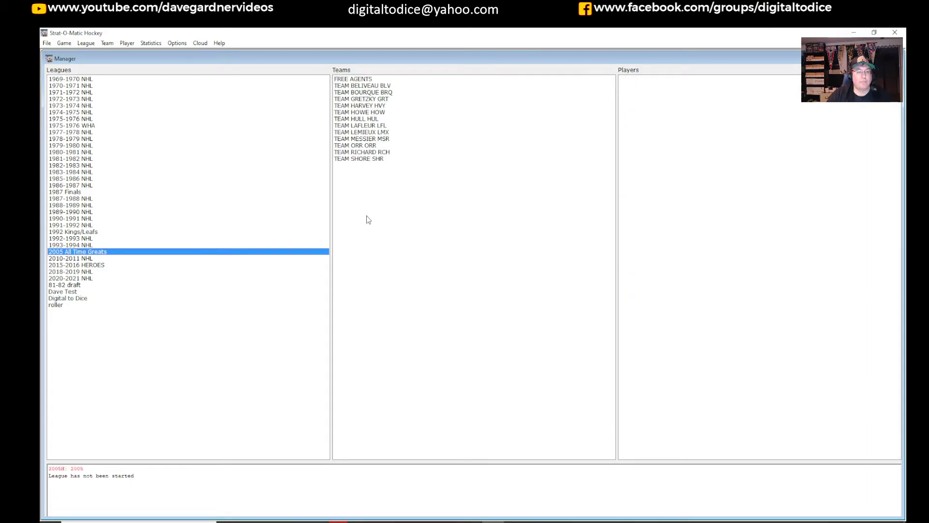
left_click(366, 89)
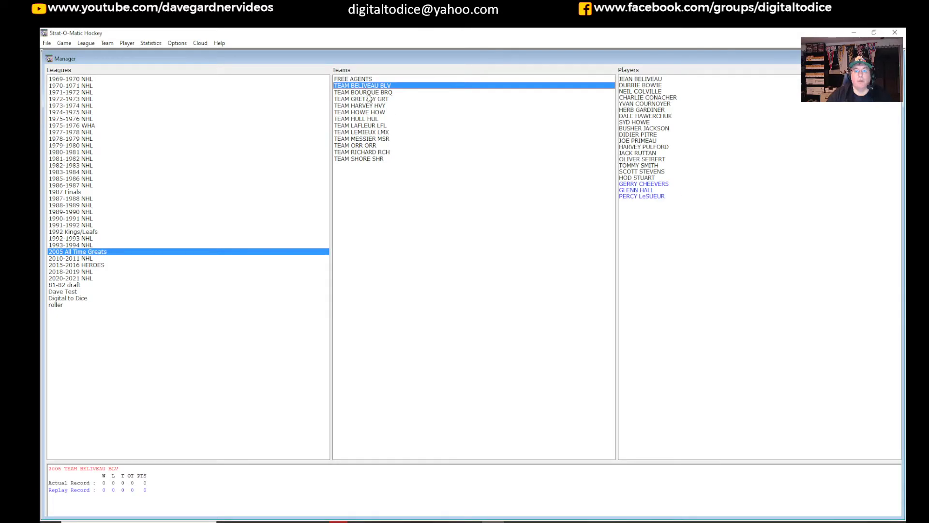
left_click(369, 93)
left_click(370, 107)
left_click(369, 119)
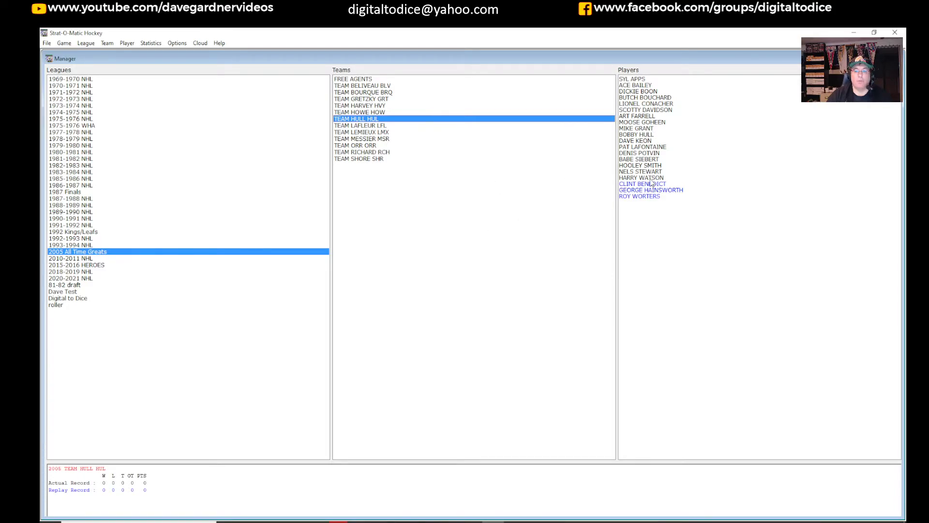
- Return to the Digital to Dice league and show its free agents
left_click(86, 299)
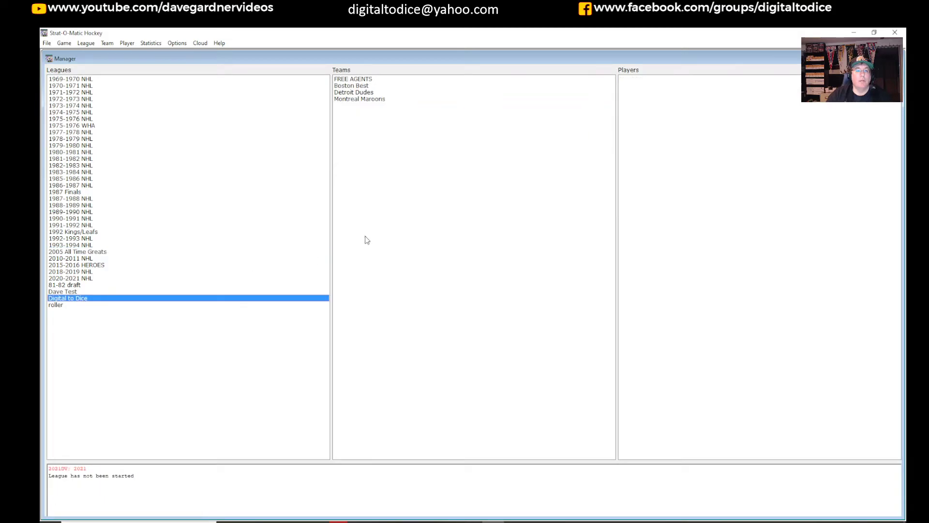
left_click(362, 79)
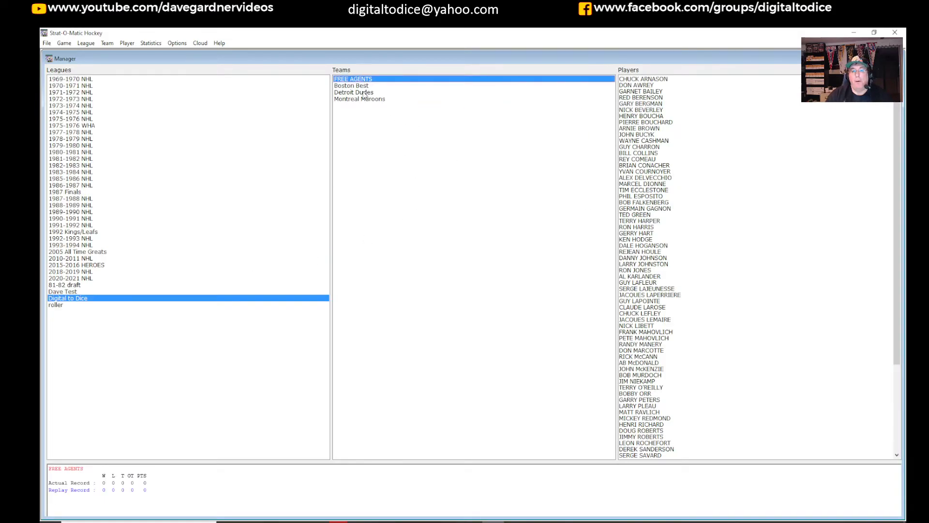
- Check the rosters of the Boston Best, Detroit Dudes and Montreal Maroons teams
left_click(362, 87)
left_click(362, 93)
left_click(362, 100)
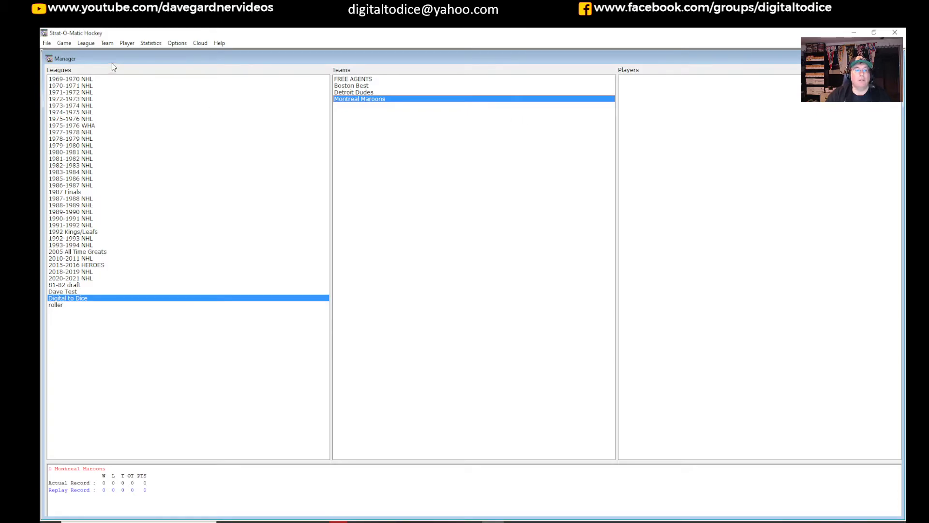
- Generate a new 5-round serpentine Draft-O-Matic table for the Digital to Dice league, replacing the existing table
left_click(106, 45)
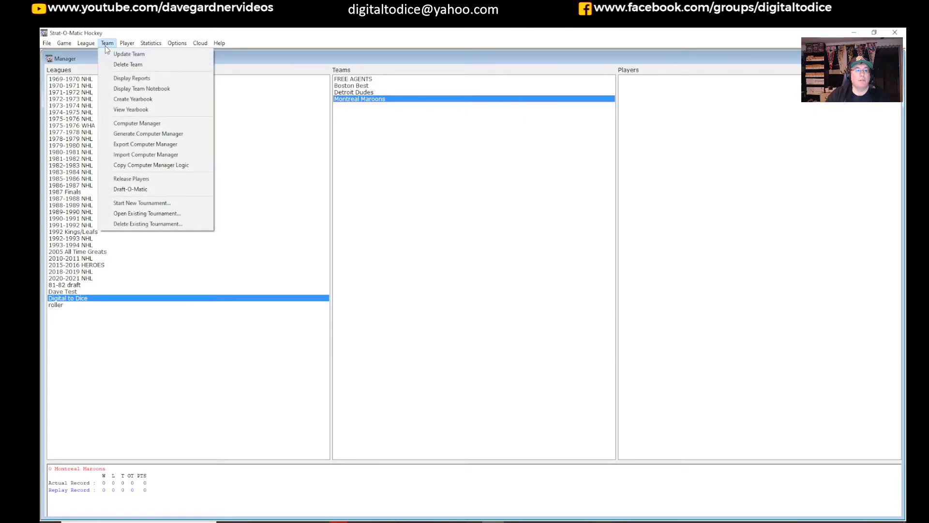
left_click(130, 189)
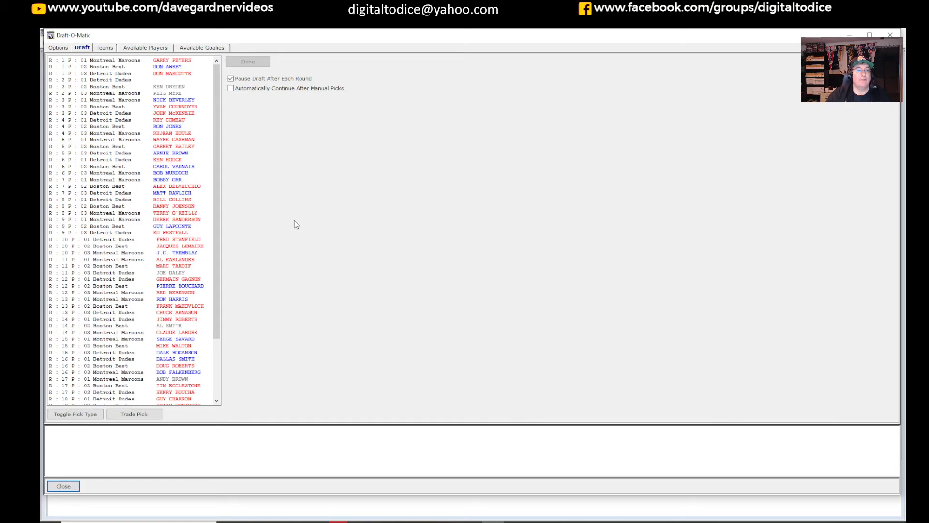
left_click(58, 48)
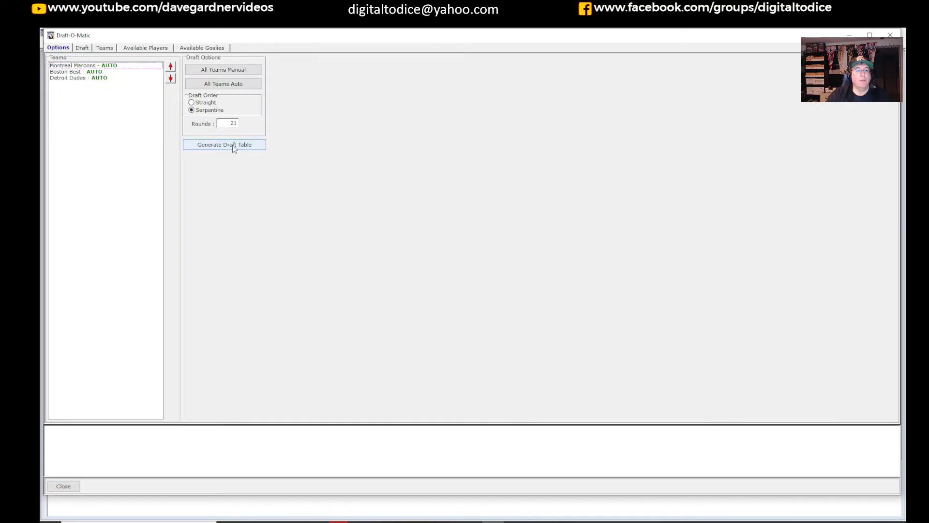
left_click(238, 125)
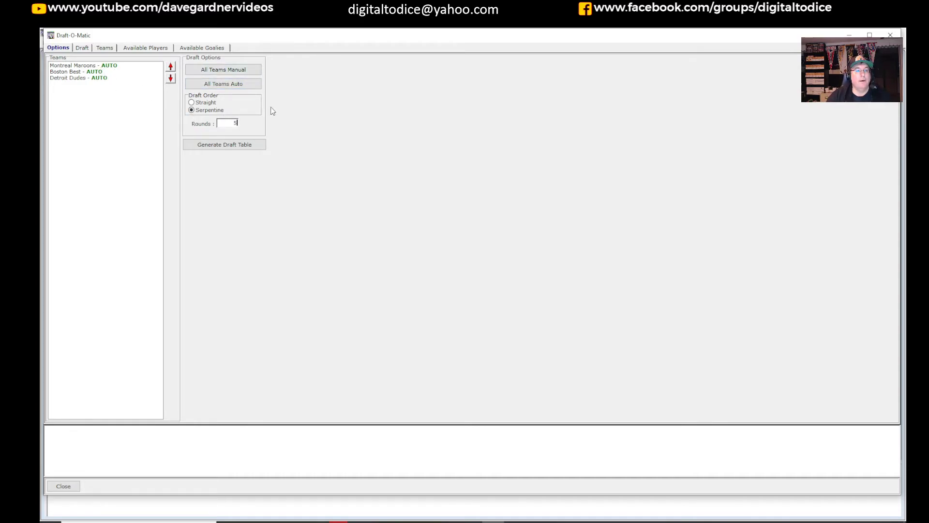
left_click(235, 147)
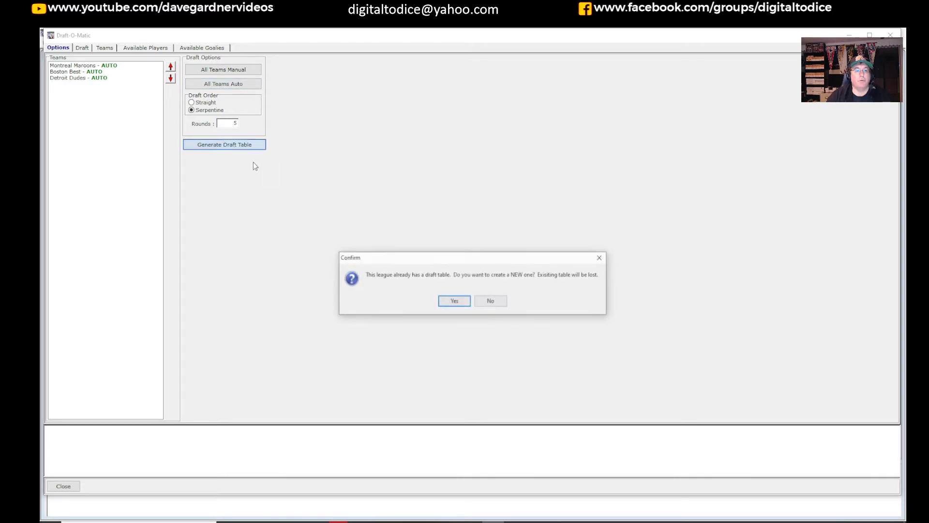
left_click(467, 301)
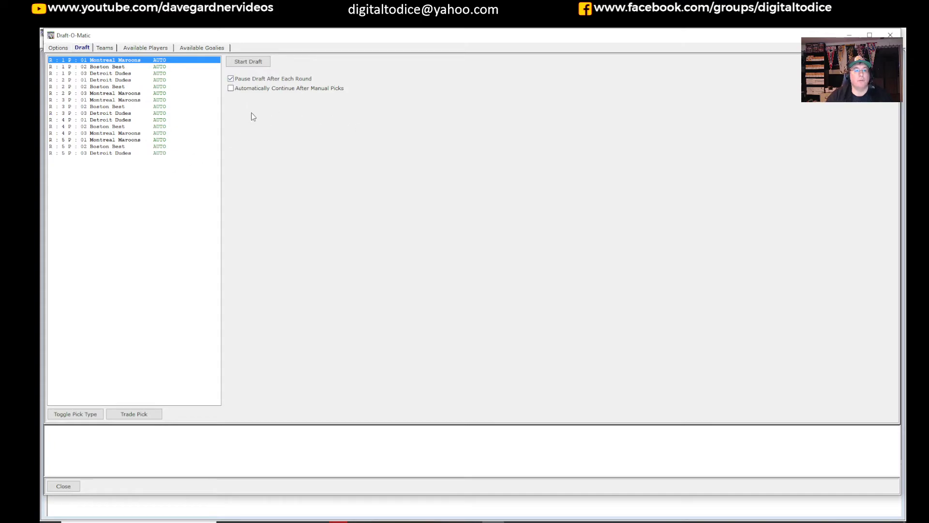
- Start the automatic draft and run it through the first three rounds, continuing after each round's pause
left_click(252, 62)
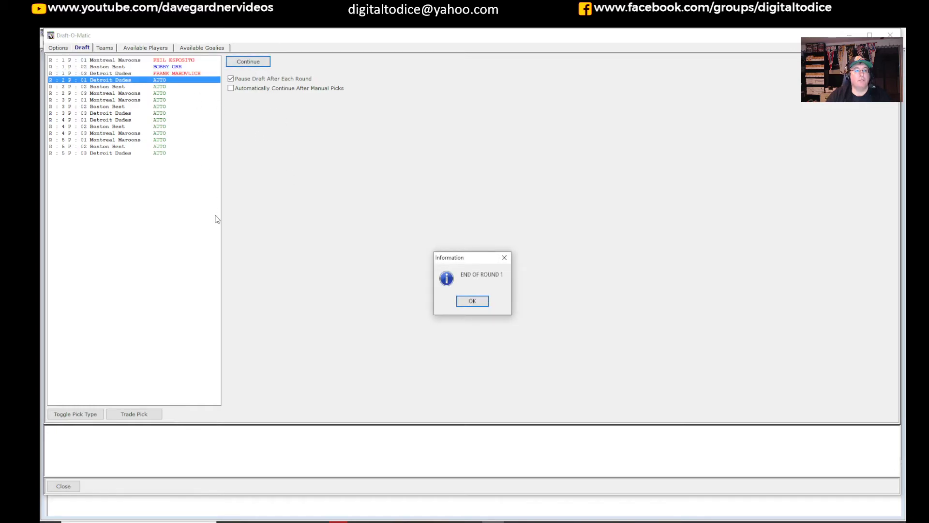
left_click(472, 301)
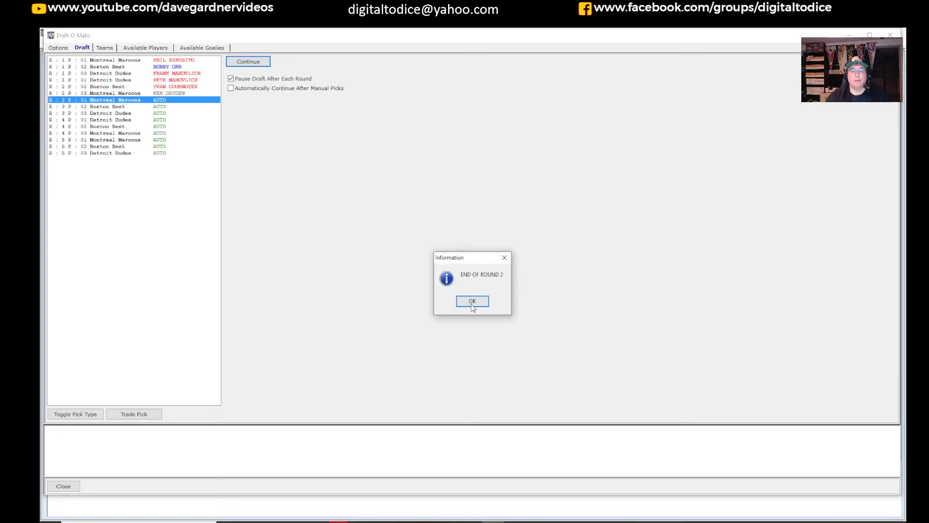
left_click(473, 302)
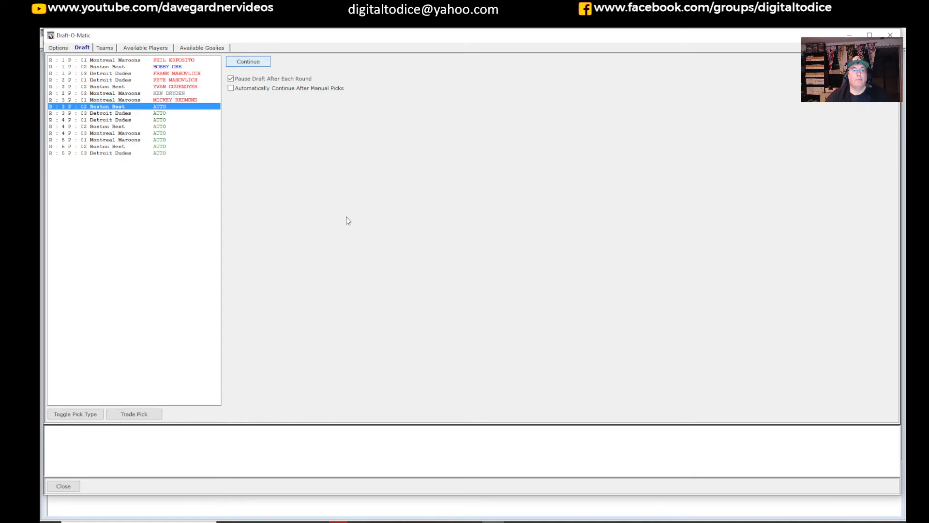
key("Return")
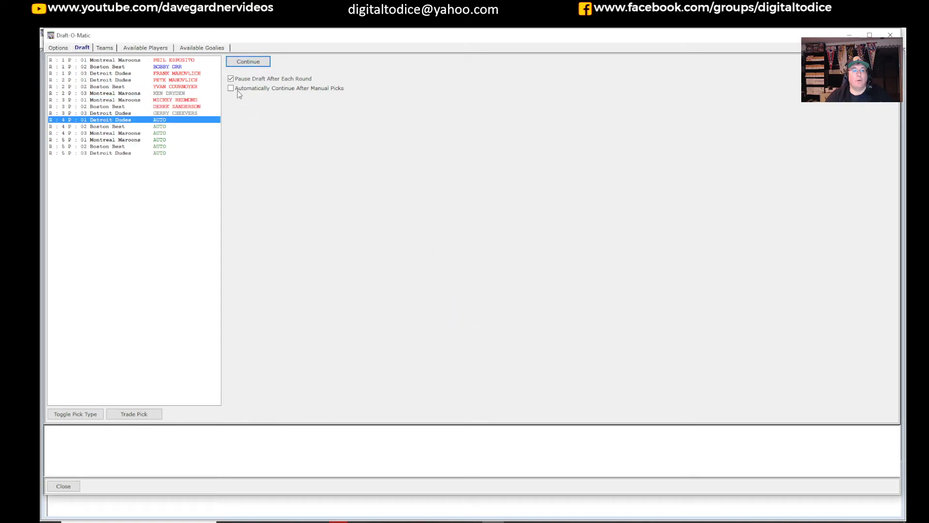
- Turn off pausing after each round, run the remaining draft rounds and close Draft-O-Matic
left_click(231, 80)
left_click(245, 63)
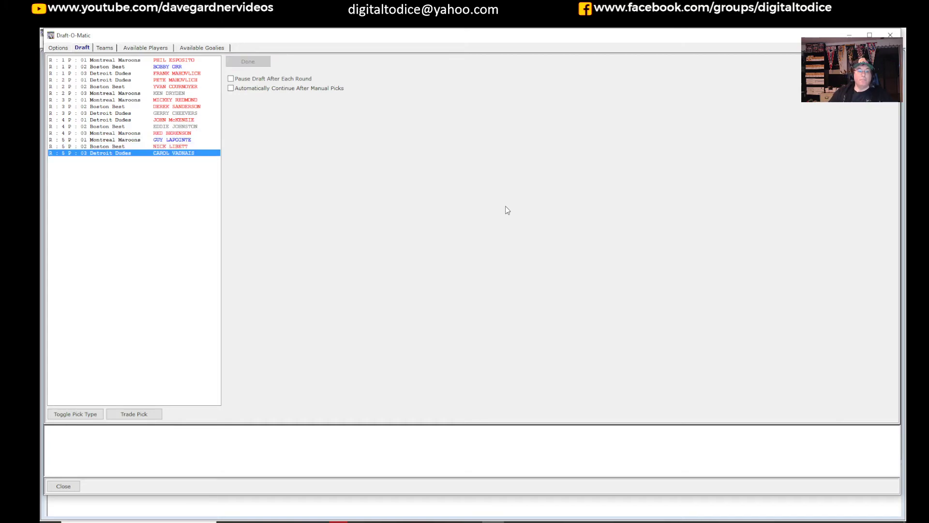
left_click(62, 488)
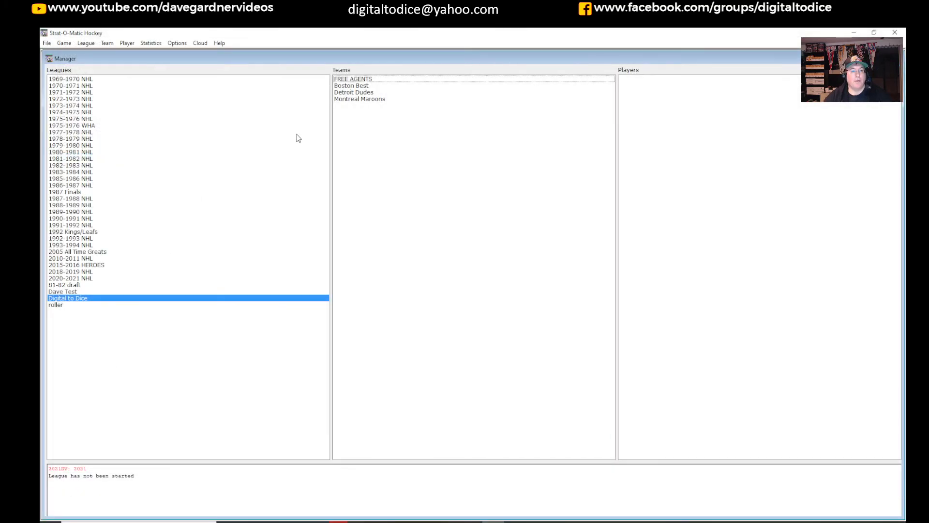
- Review the drafted rosters of the Boston Best, Detroit Dudes and Montreal Maroons
left_click(362, 87)
left_click(373, 92)
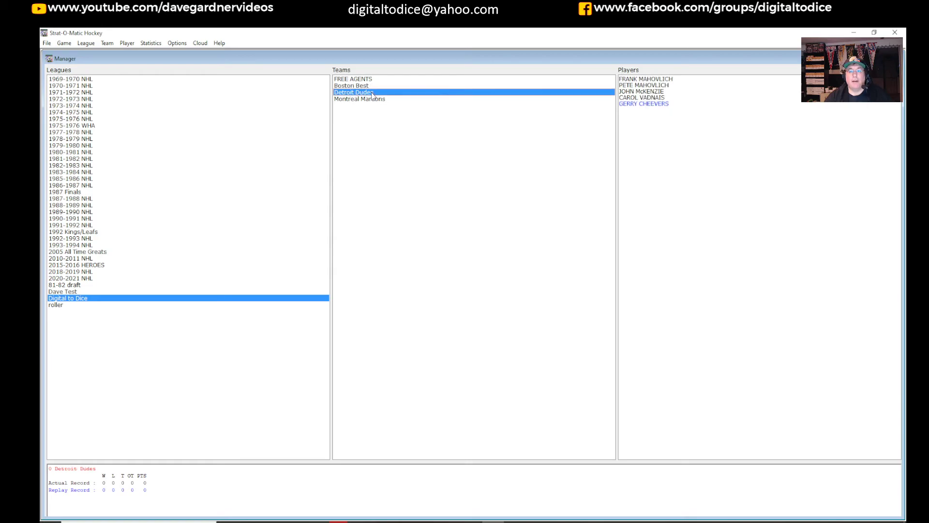
left_click(379, 99)
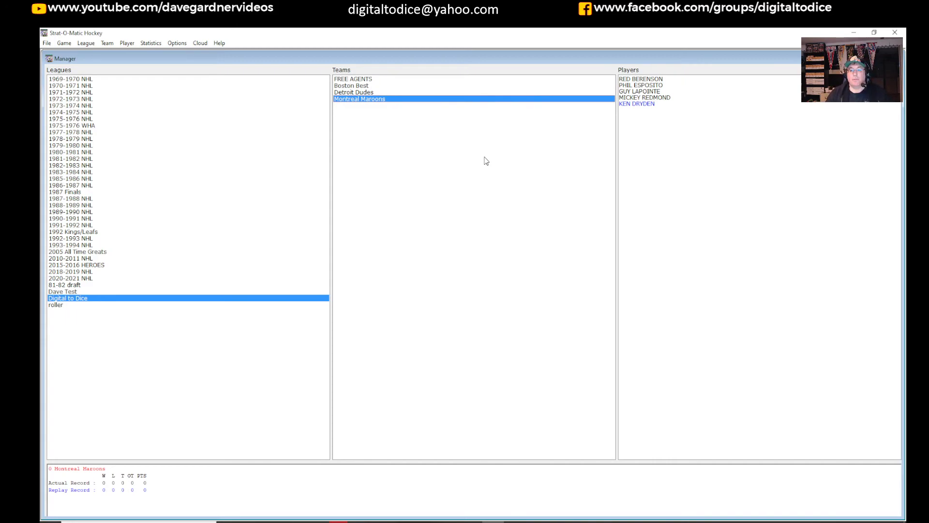
- Generate a schedule for the Digital to Dice league starting 12/29/2021, setting the number of home games in conference
left_click(64, 43)
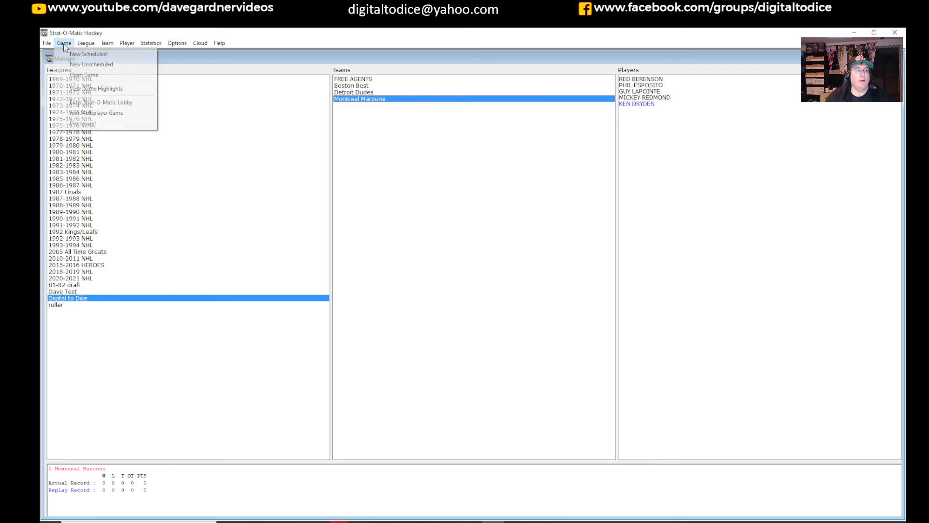
mouse_move(90, 45)
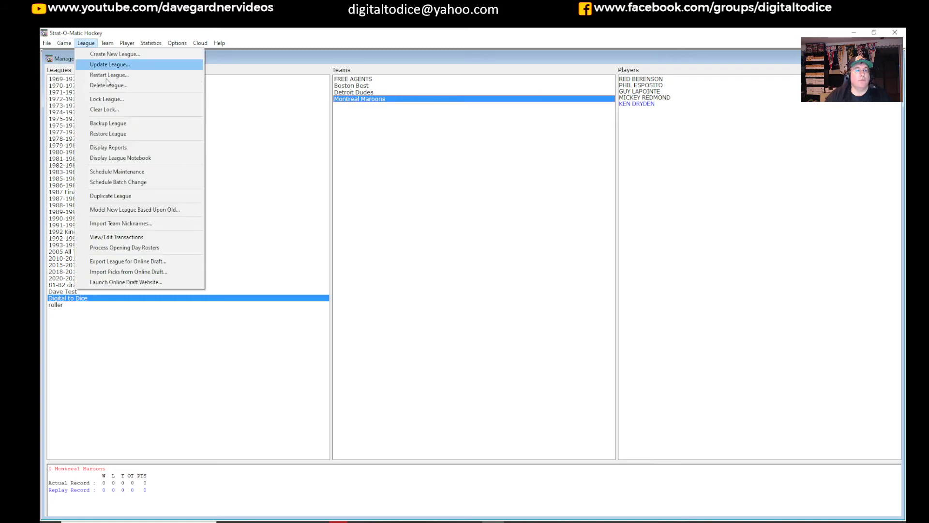
left_click(117, 171)
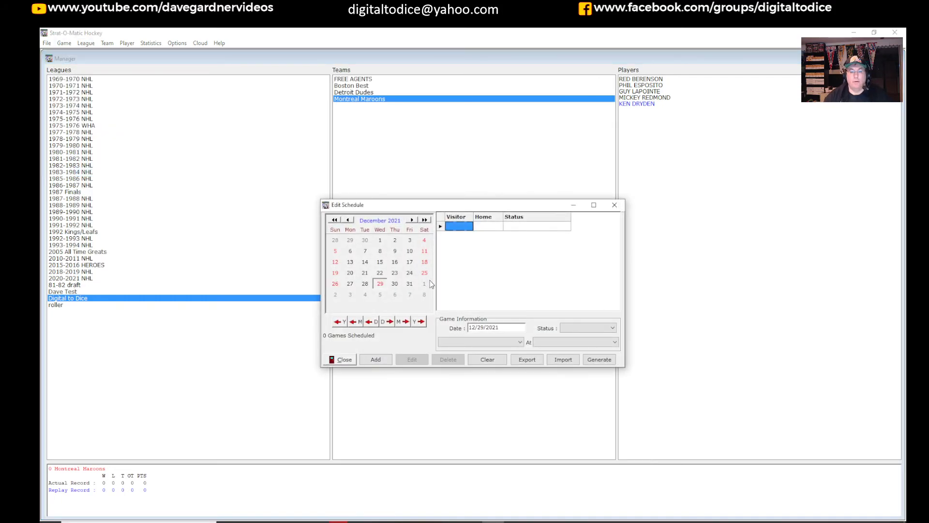
left_click(599, 359)
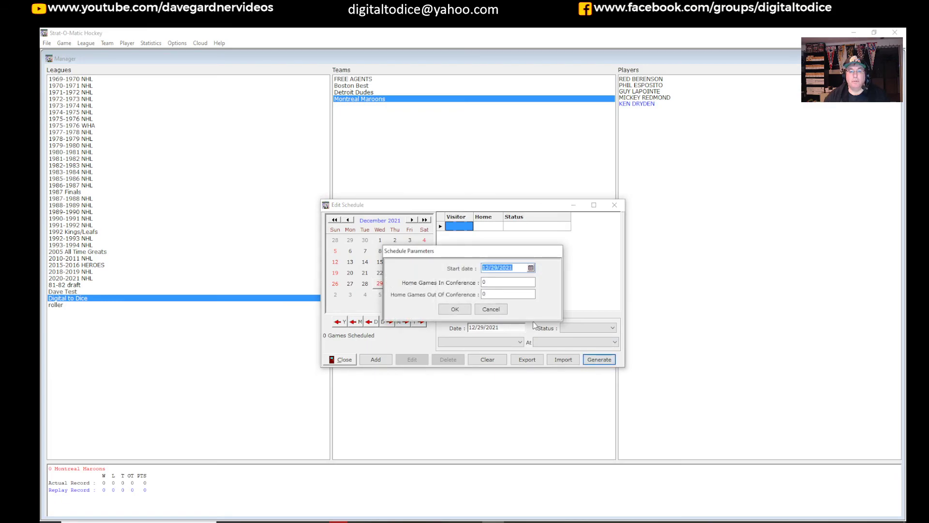
left_click(503, 282)
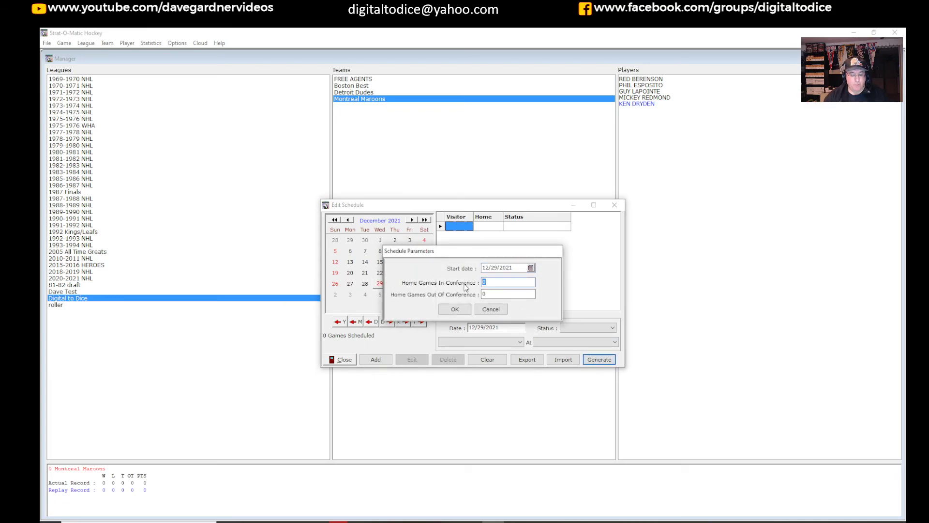
left_click(455, 310)
left_click(469, 304)
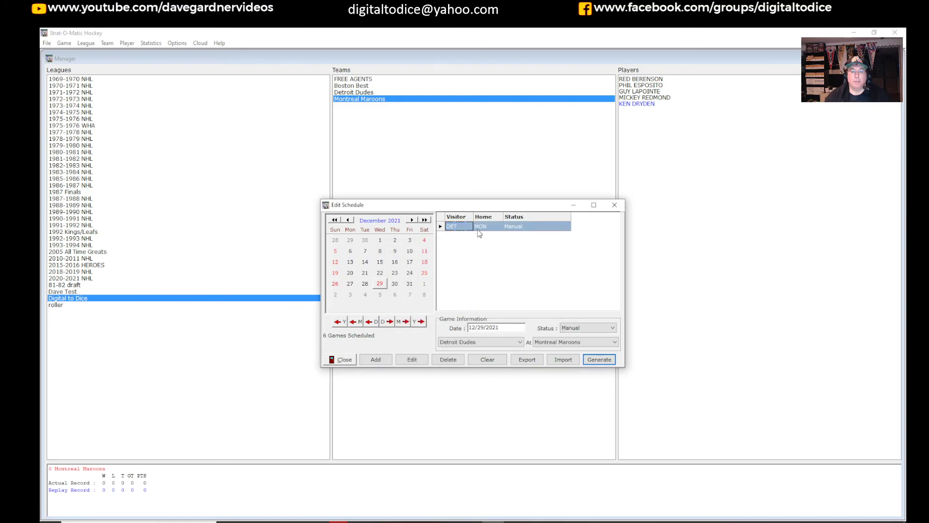
- Look through the scheduled games day by day up to 01/04/2022 and close the schedule editor
left_click(390, 323)
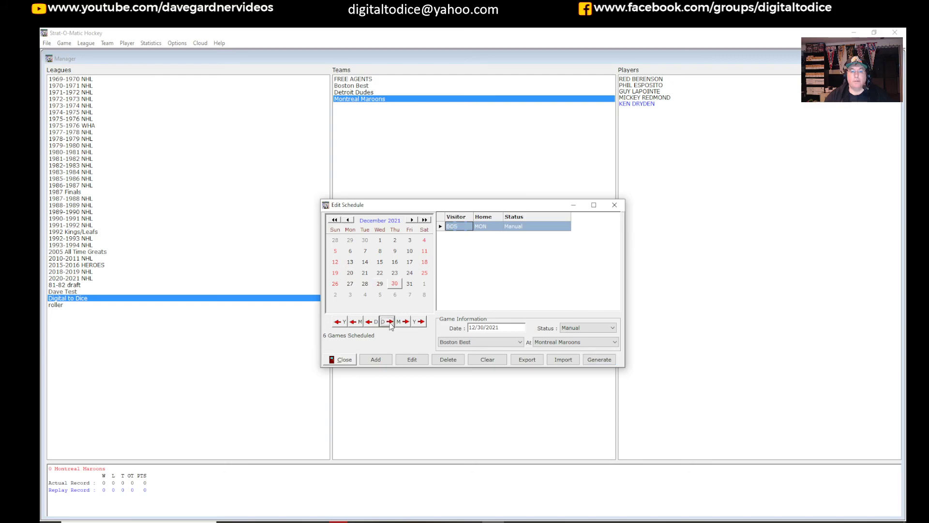
left_click(389, 322)
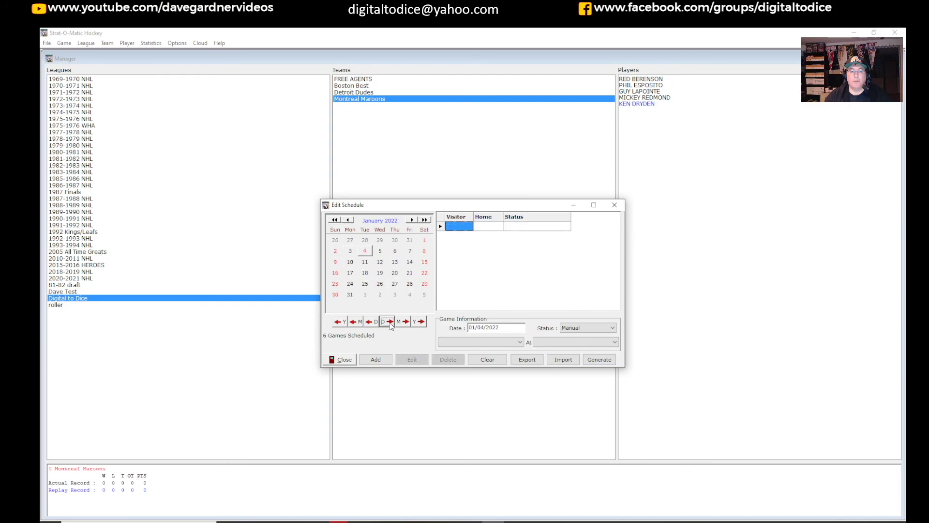
left_click(343, 359)
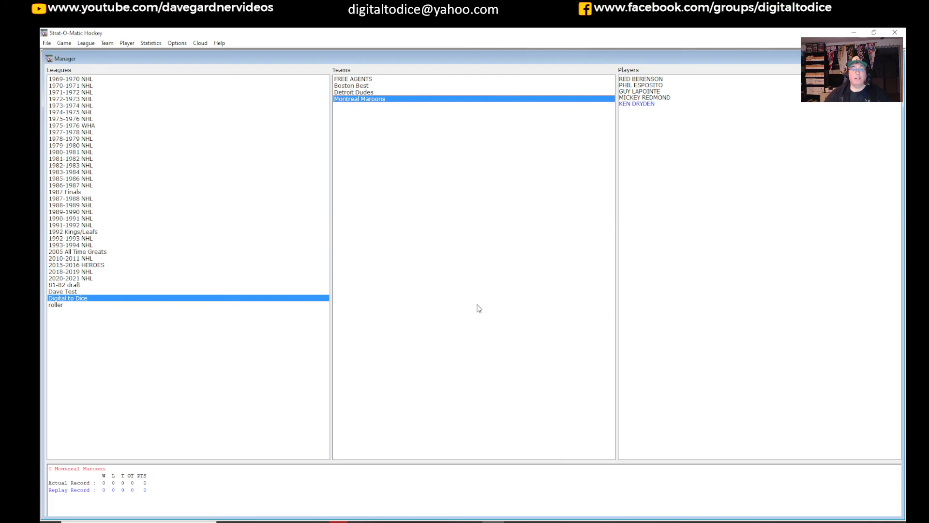